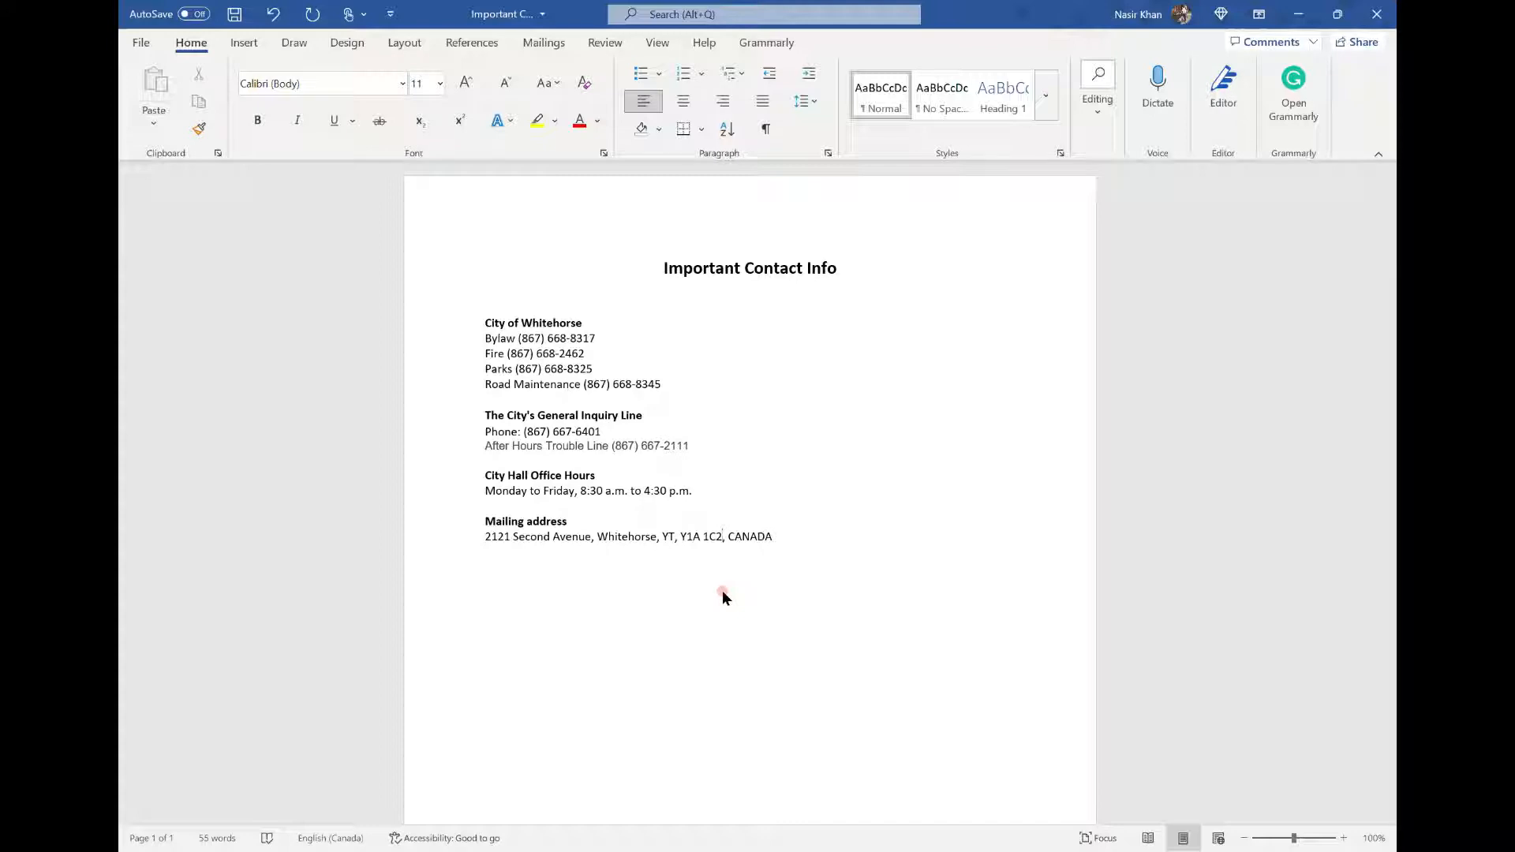
Step: Arrange all contact details below the title, from City of Whitehorse through the mailing address, in two columns
click(779, 535)
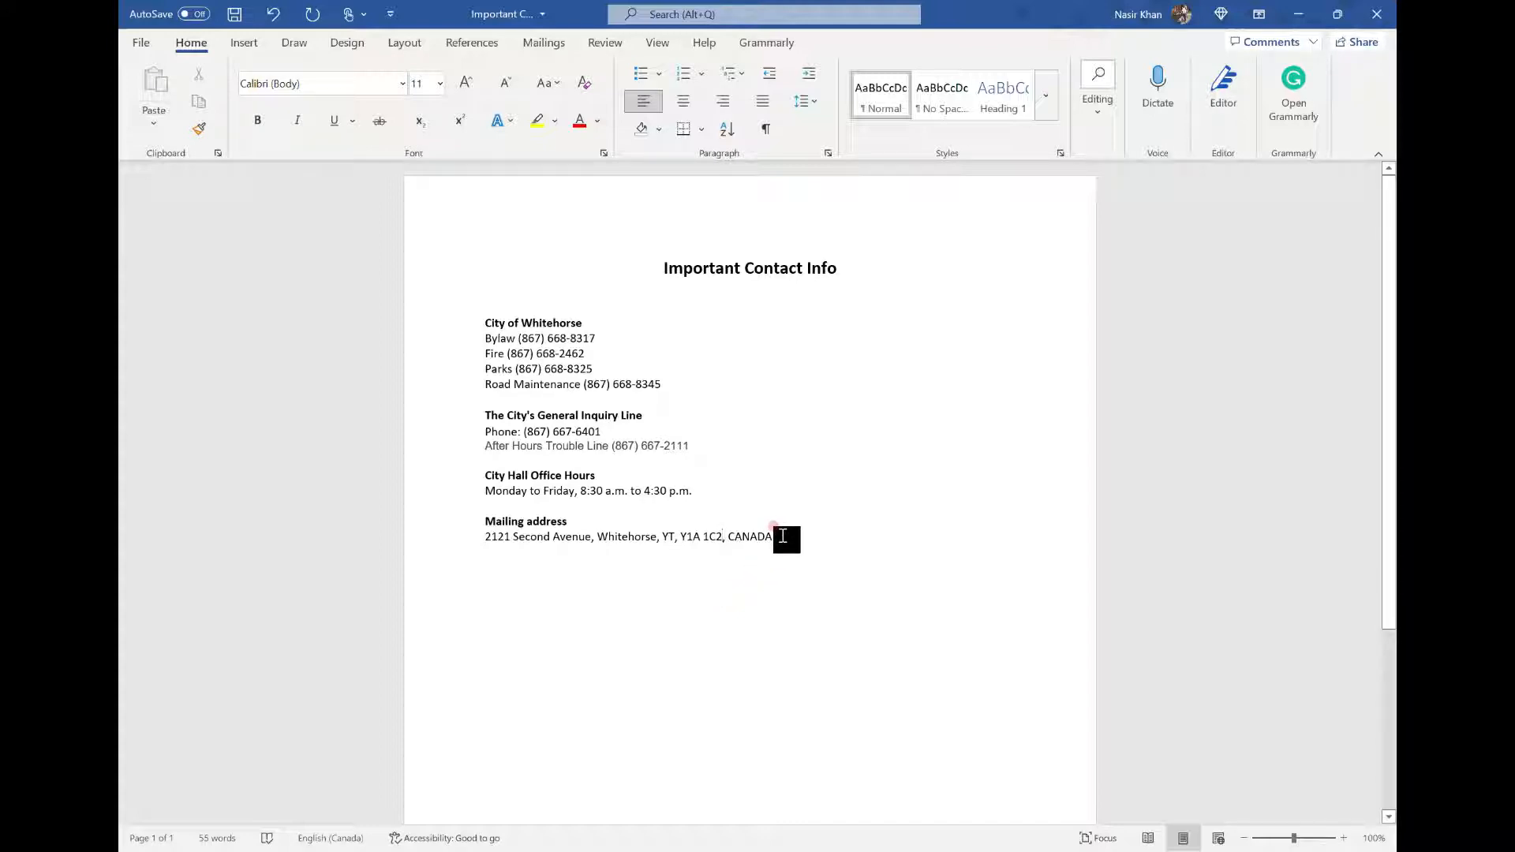
drag(783, 536, 475, 318)
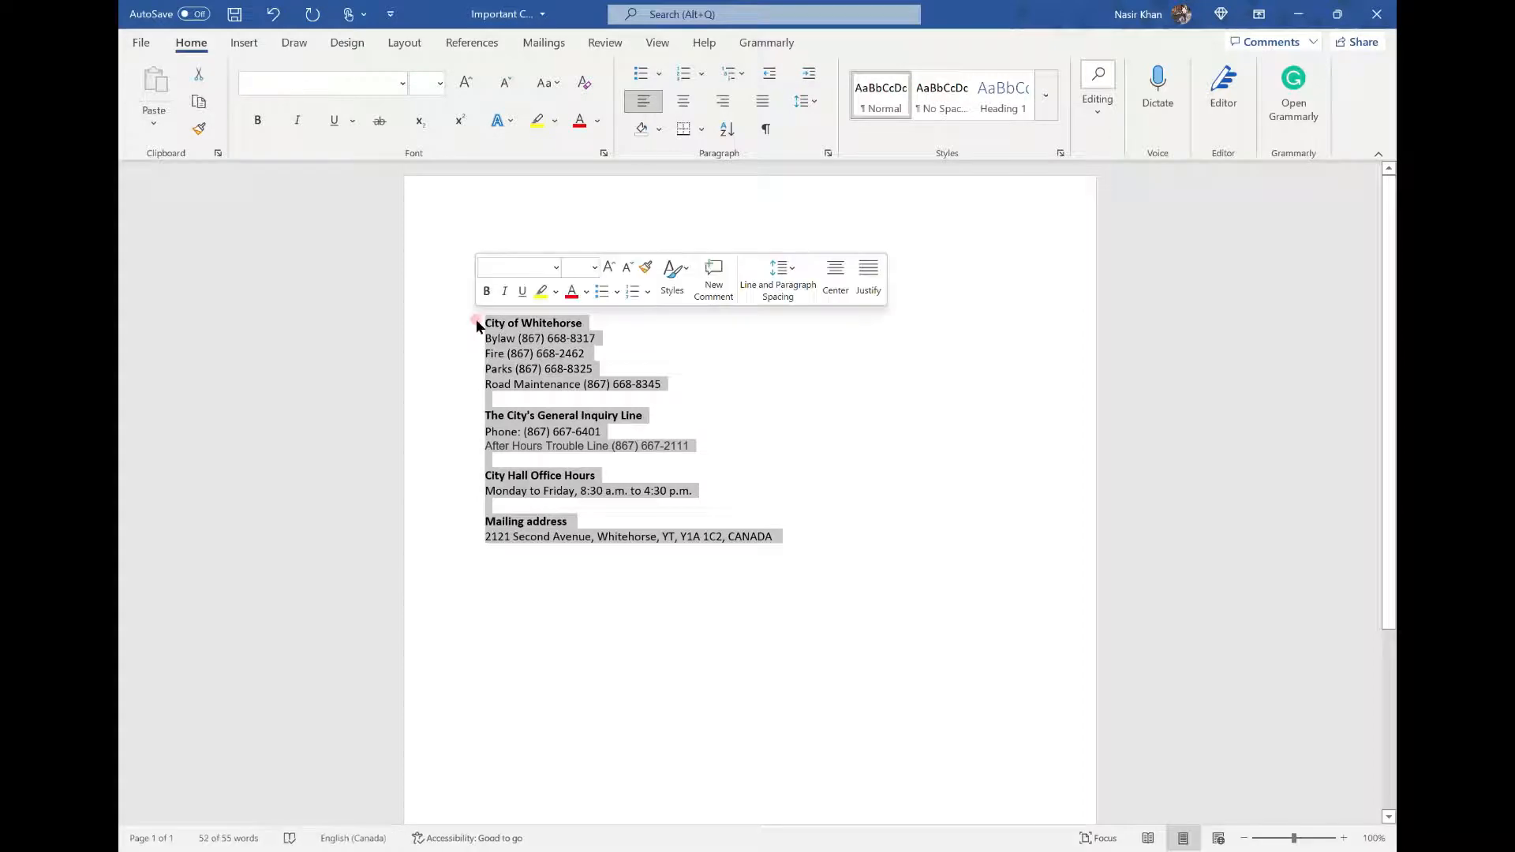
click(392, 50)
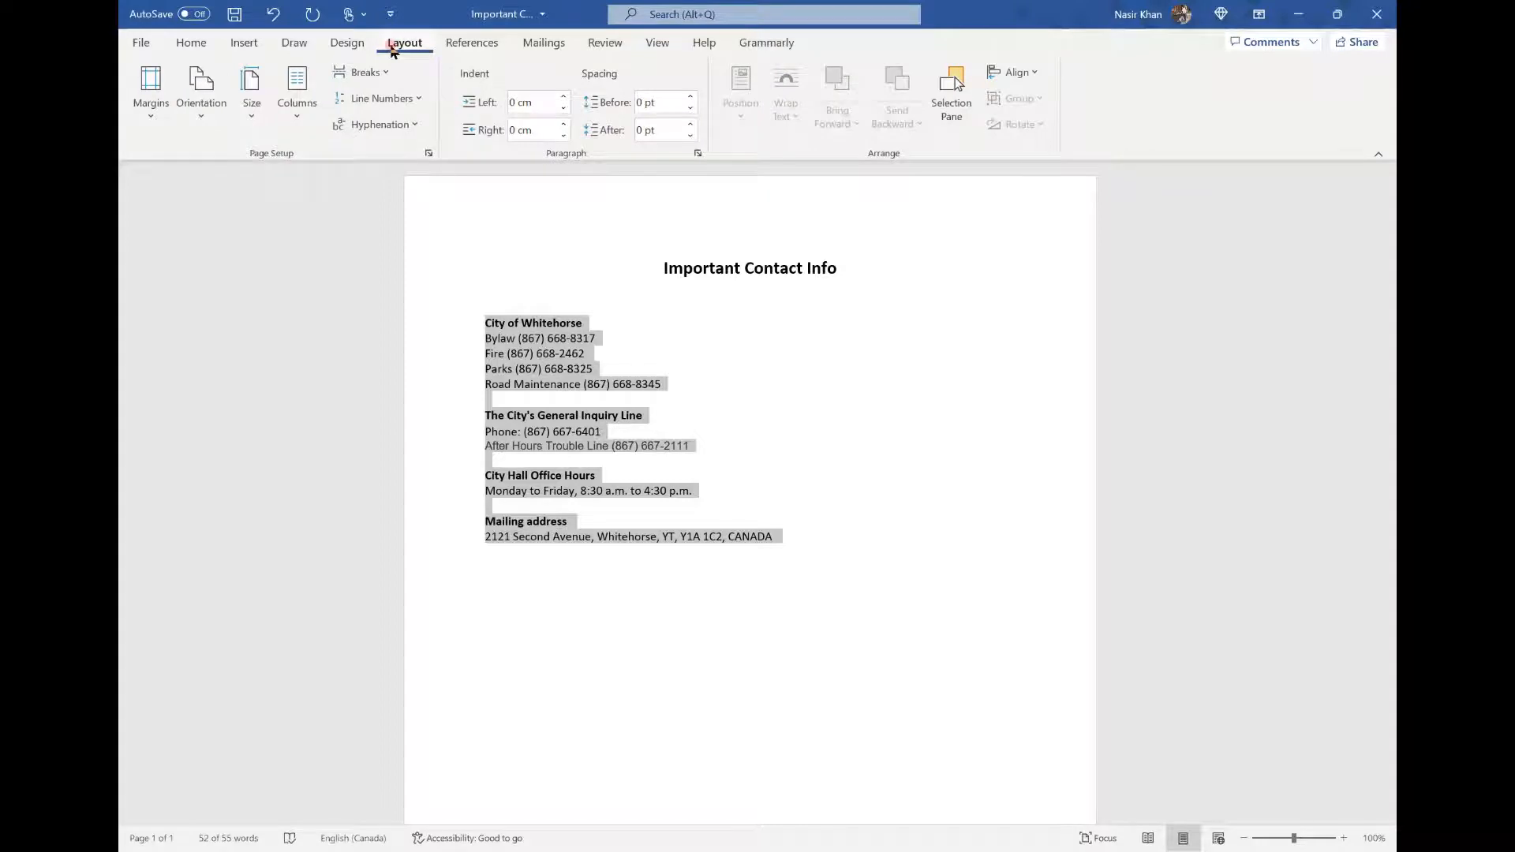
click(293, 119)
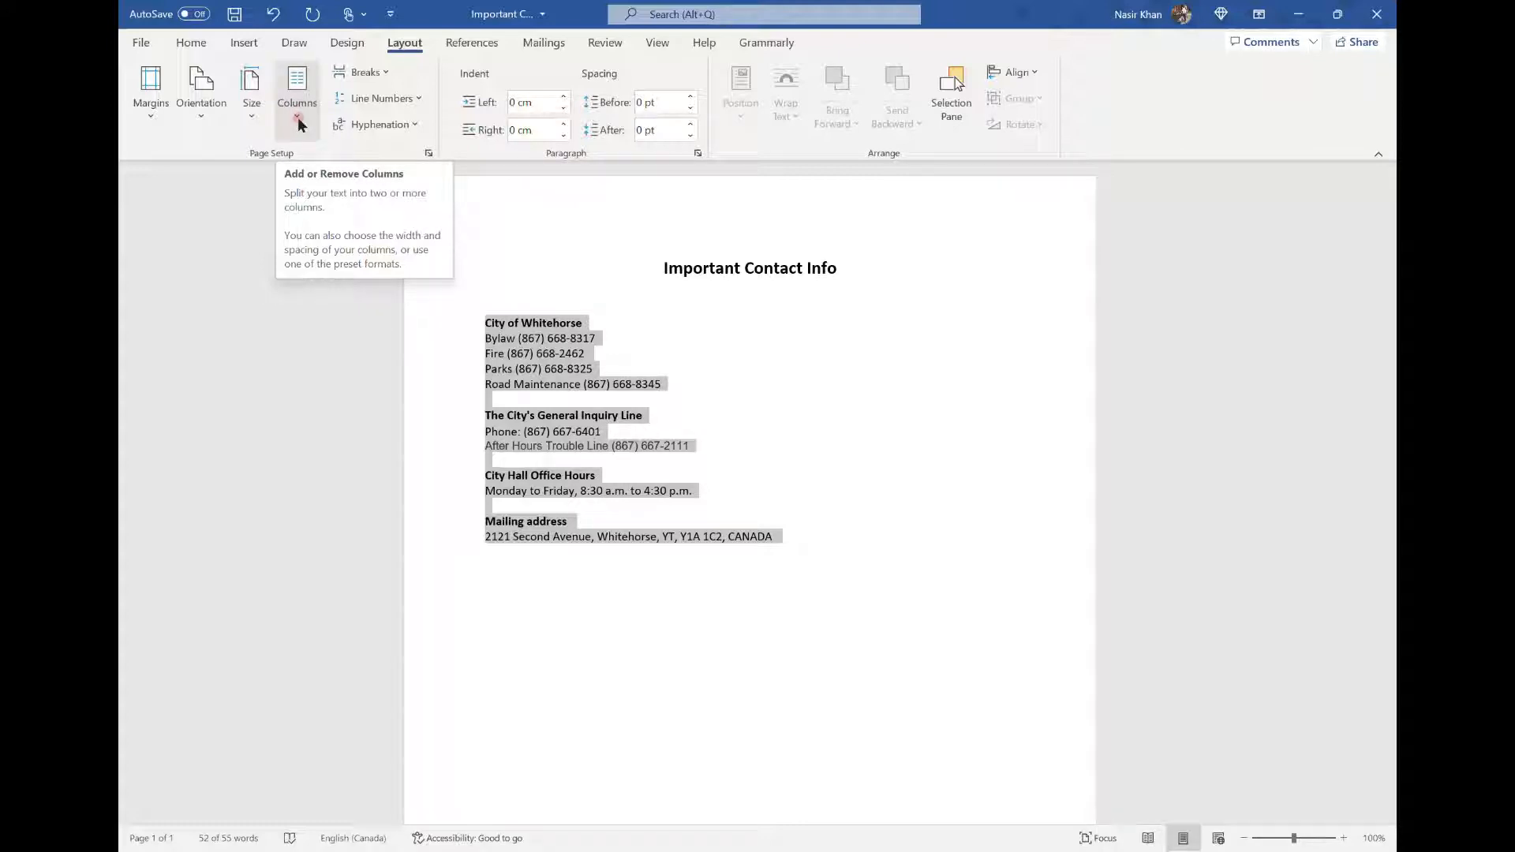
click(298, 119)
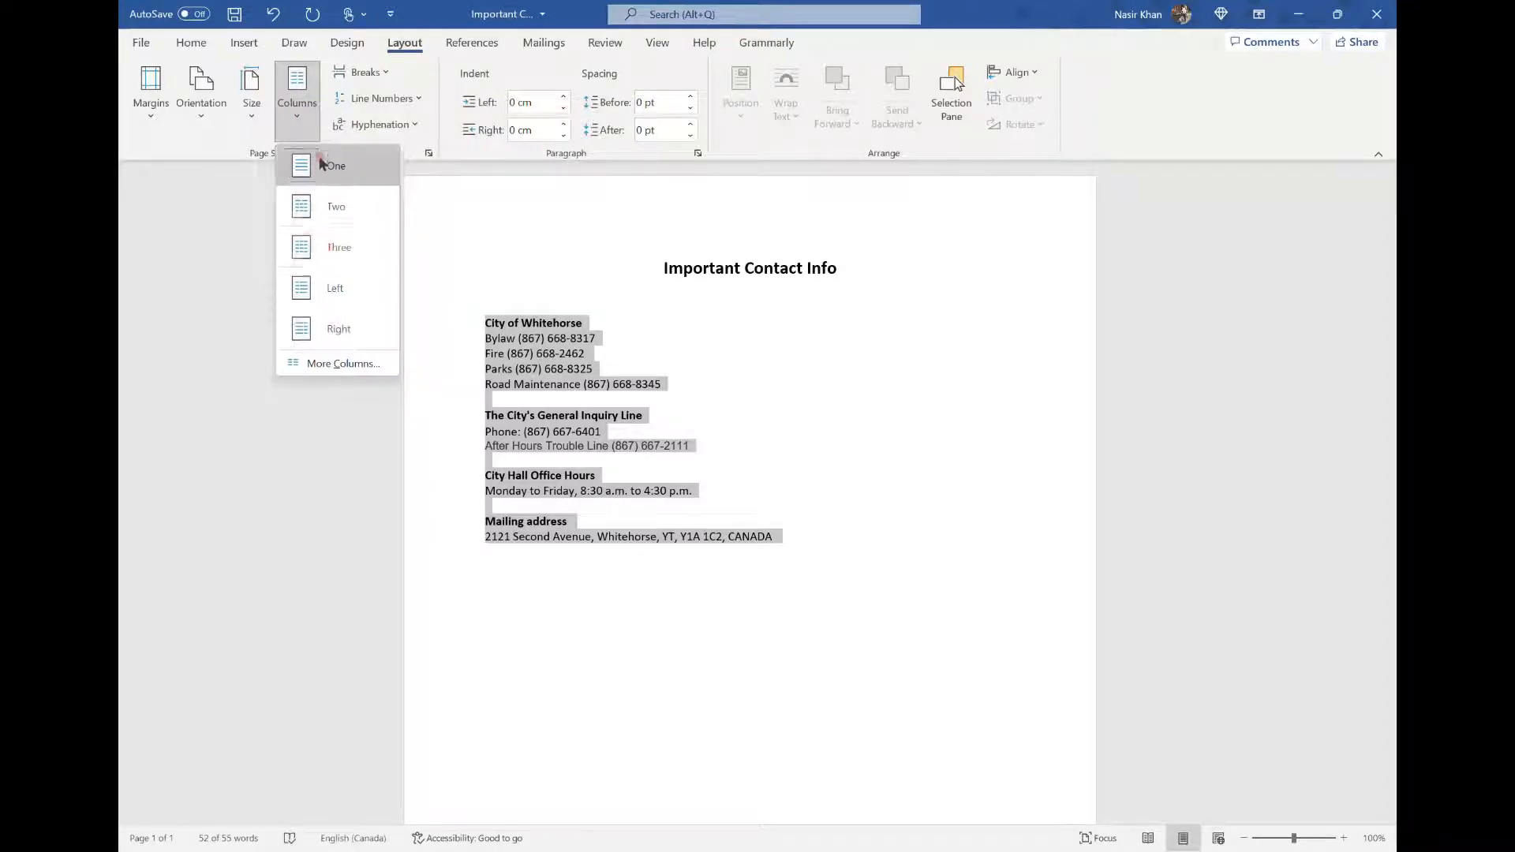
click(331, 206)
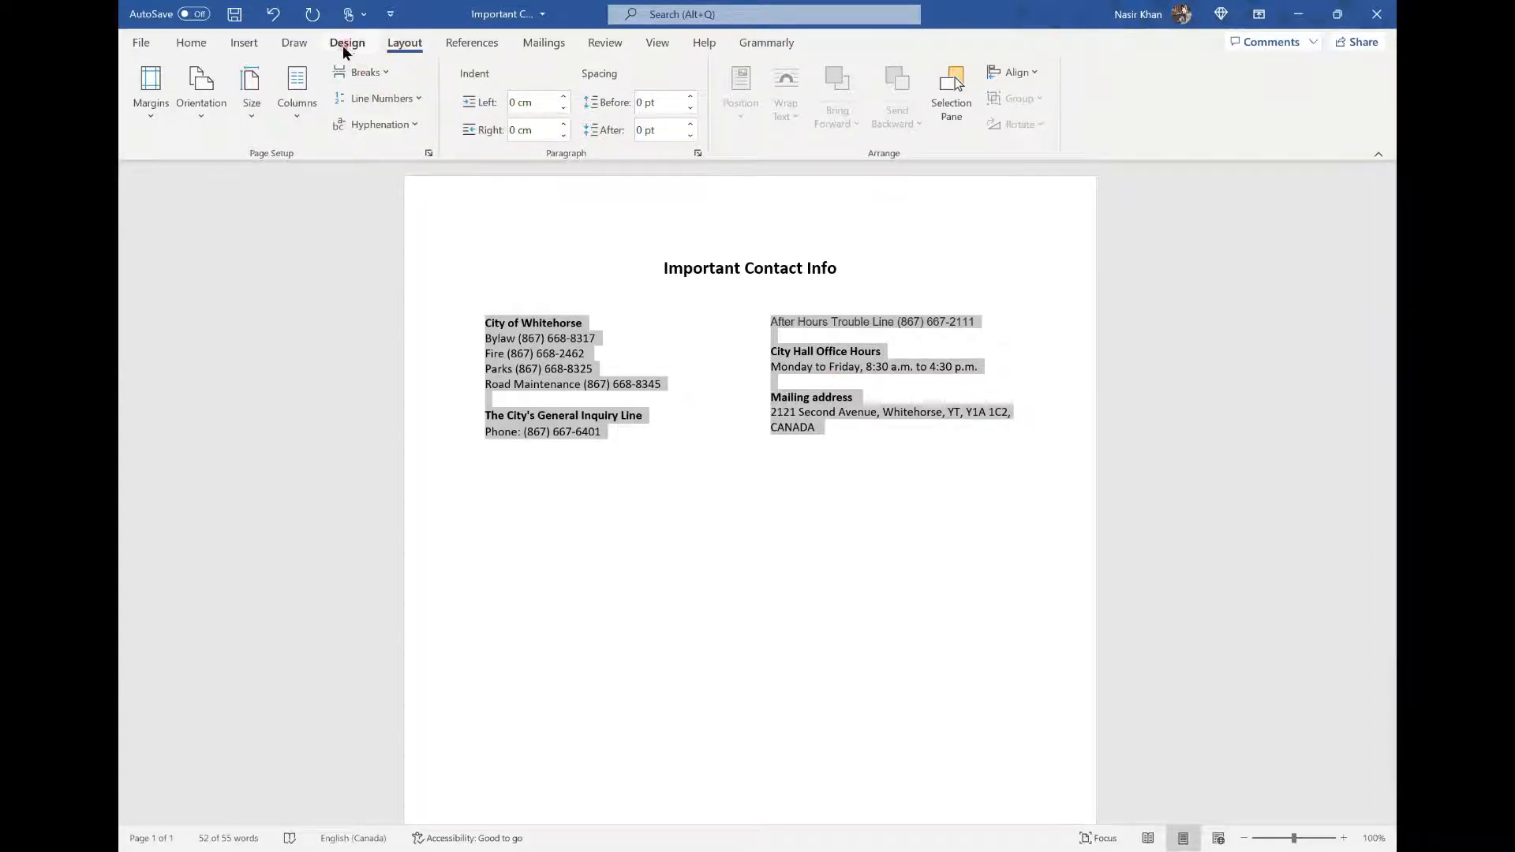
Step: Add a vertical line between the two columns of the selected contact details
click(298, 124)
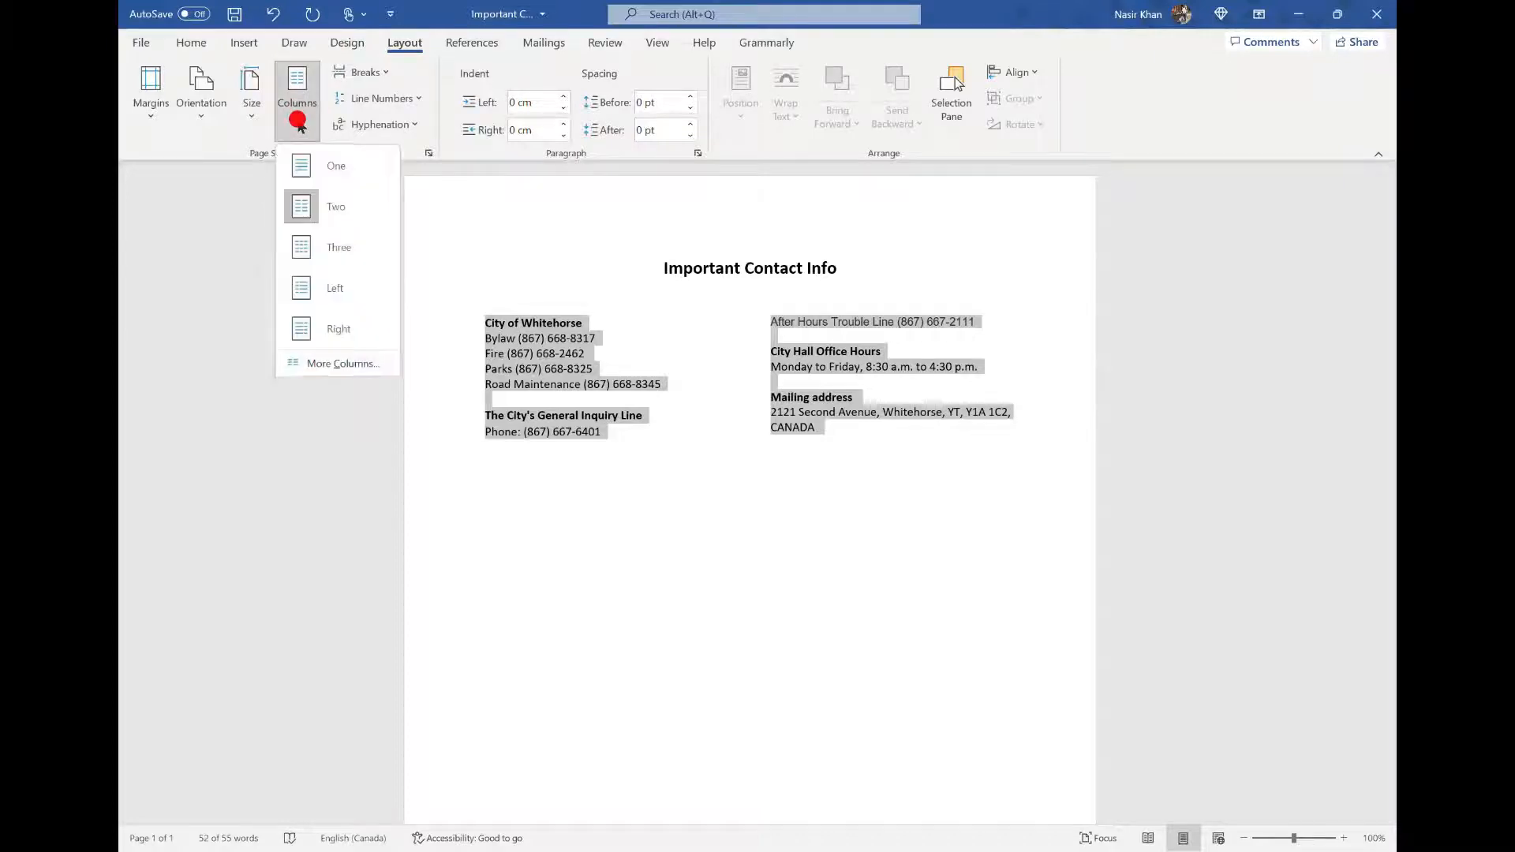
click(325, 365)
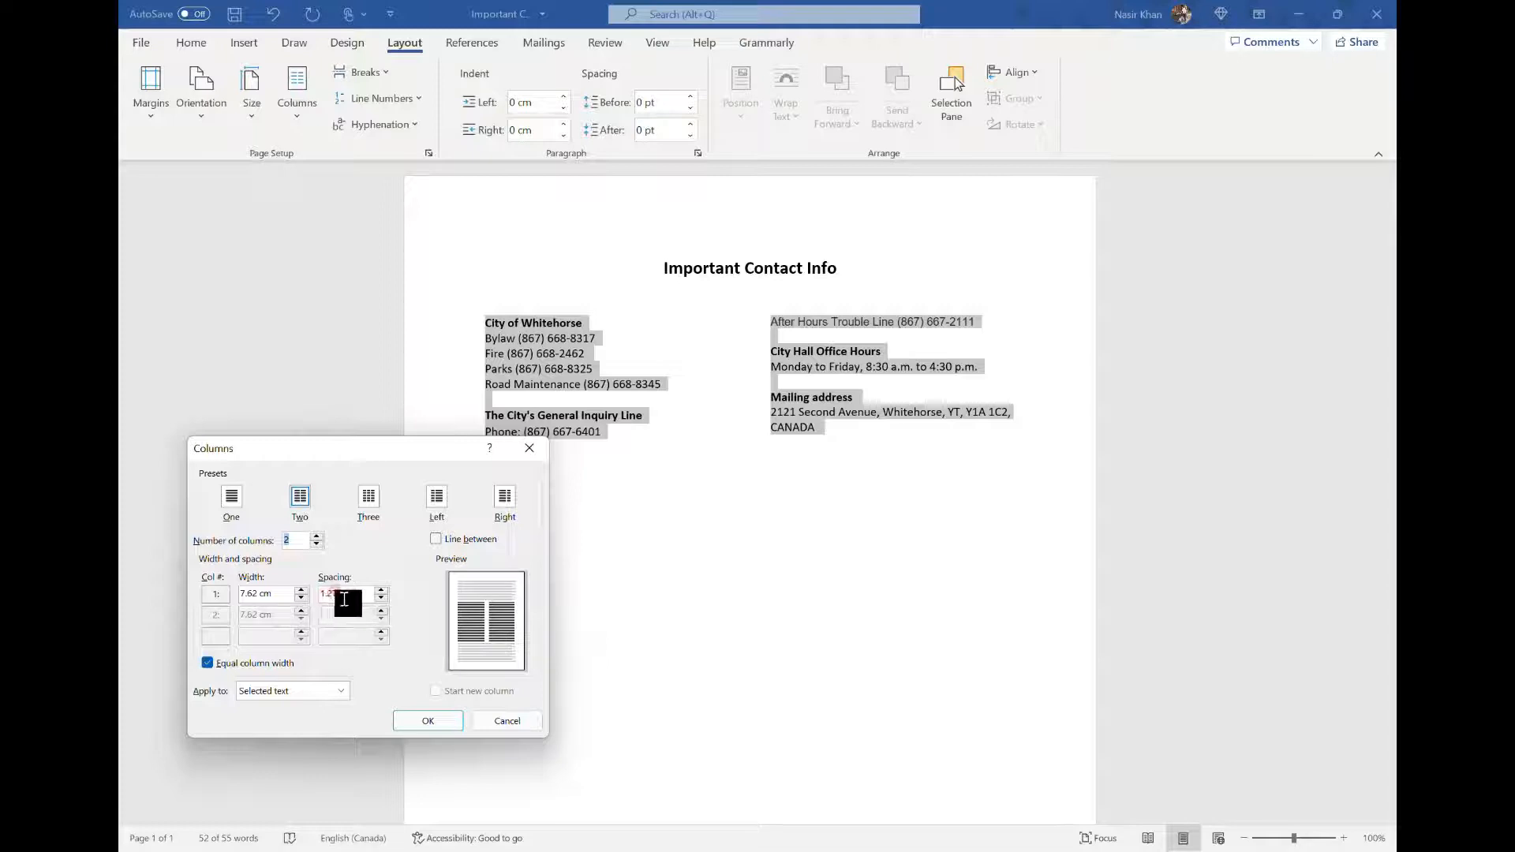
click(439, 541)
click(413, 720)
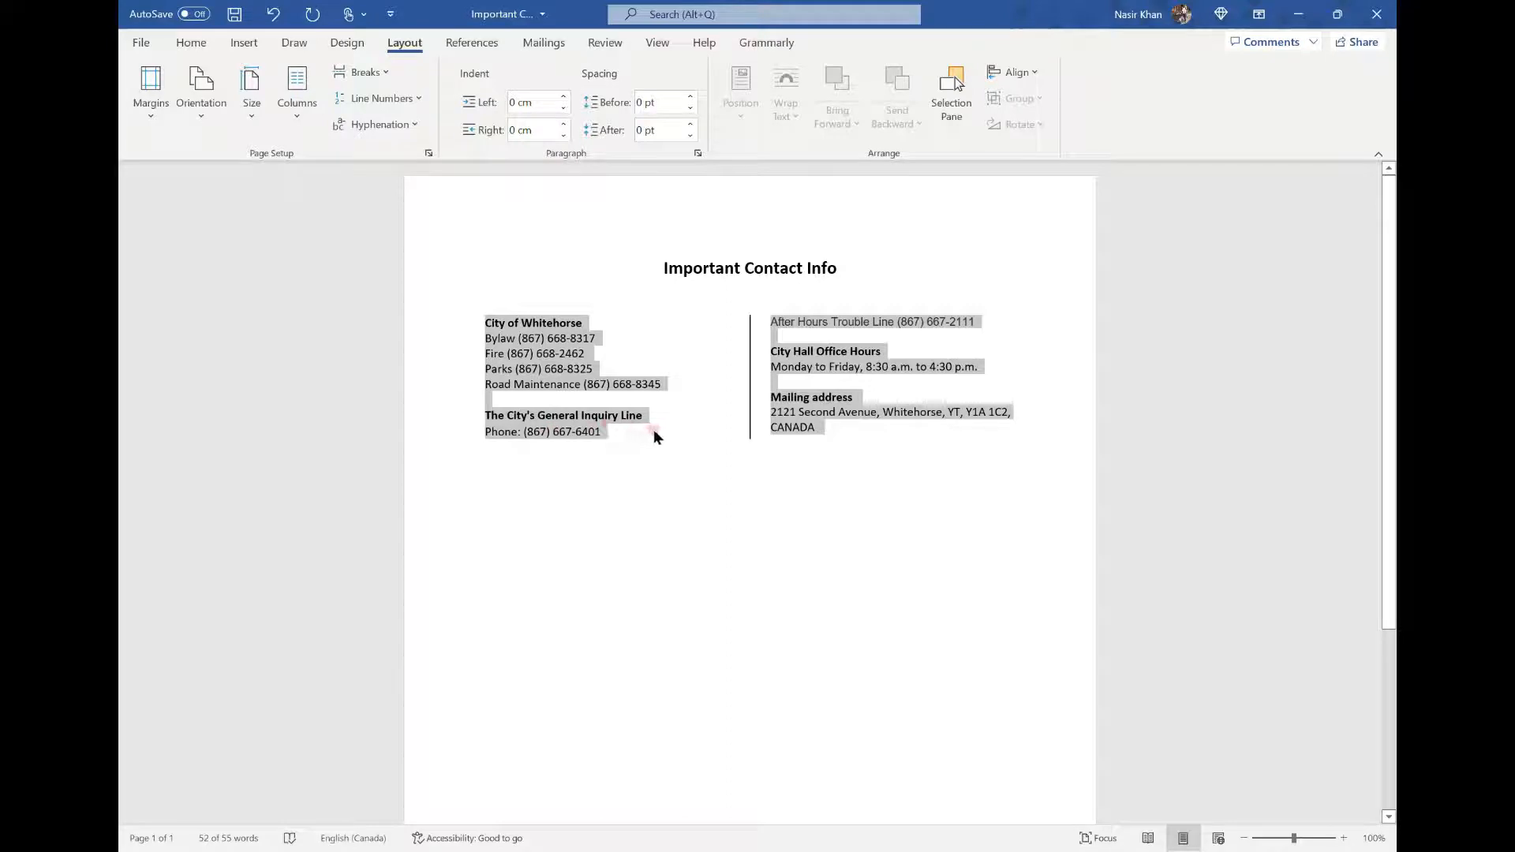
click(615, 432)
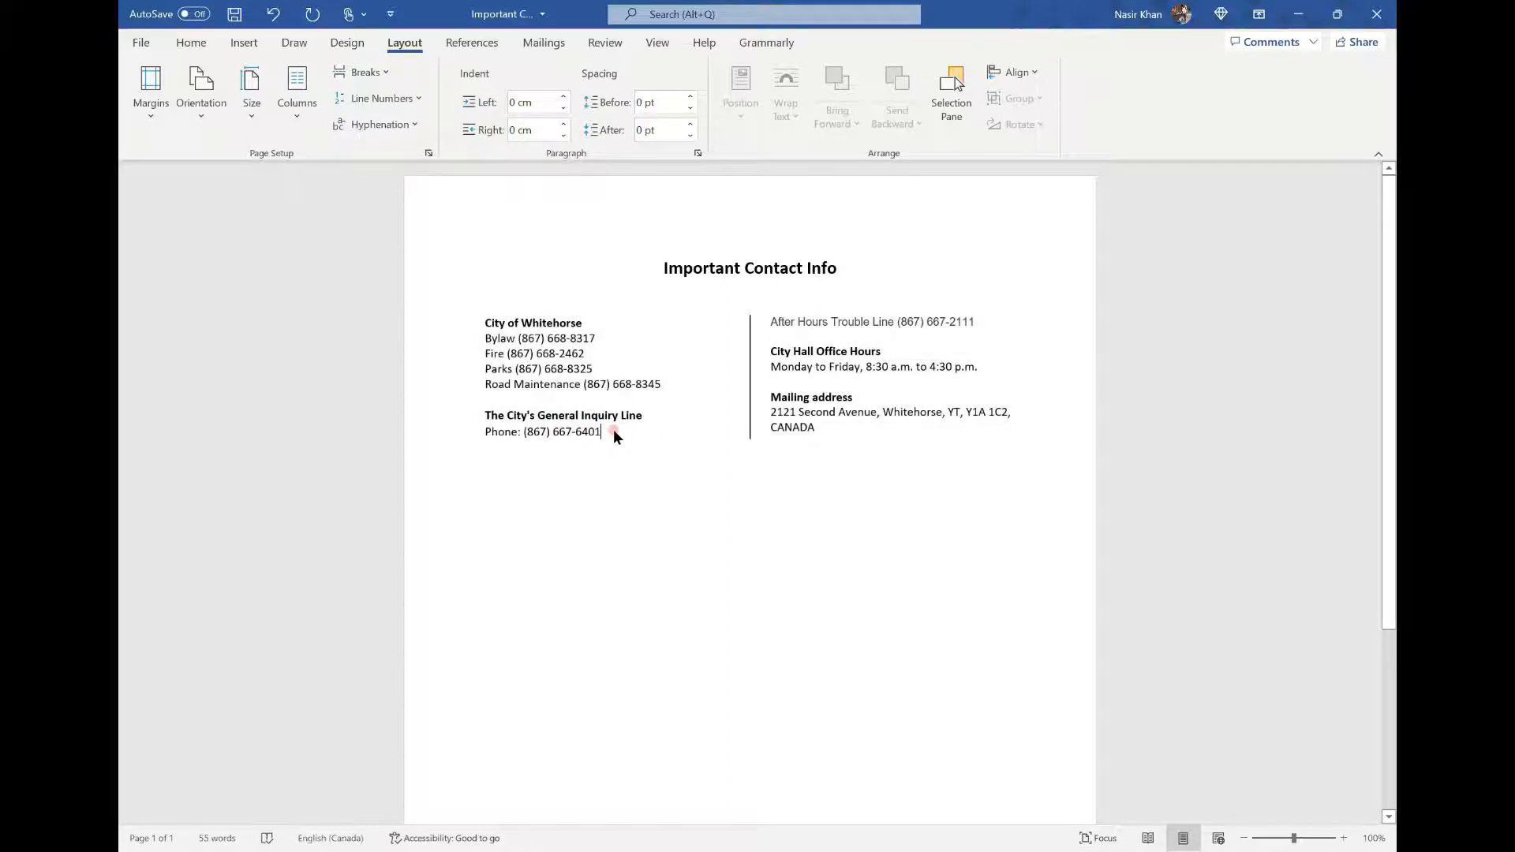
Step: Try shifting The City's General Inquiry Line section with two extra blank lines above its heading, and remove them again
click(773, 318)
click(486, 402)
key(Return)
key(Return)
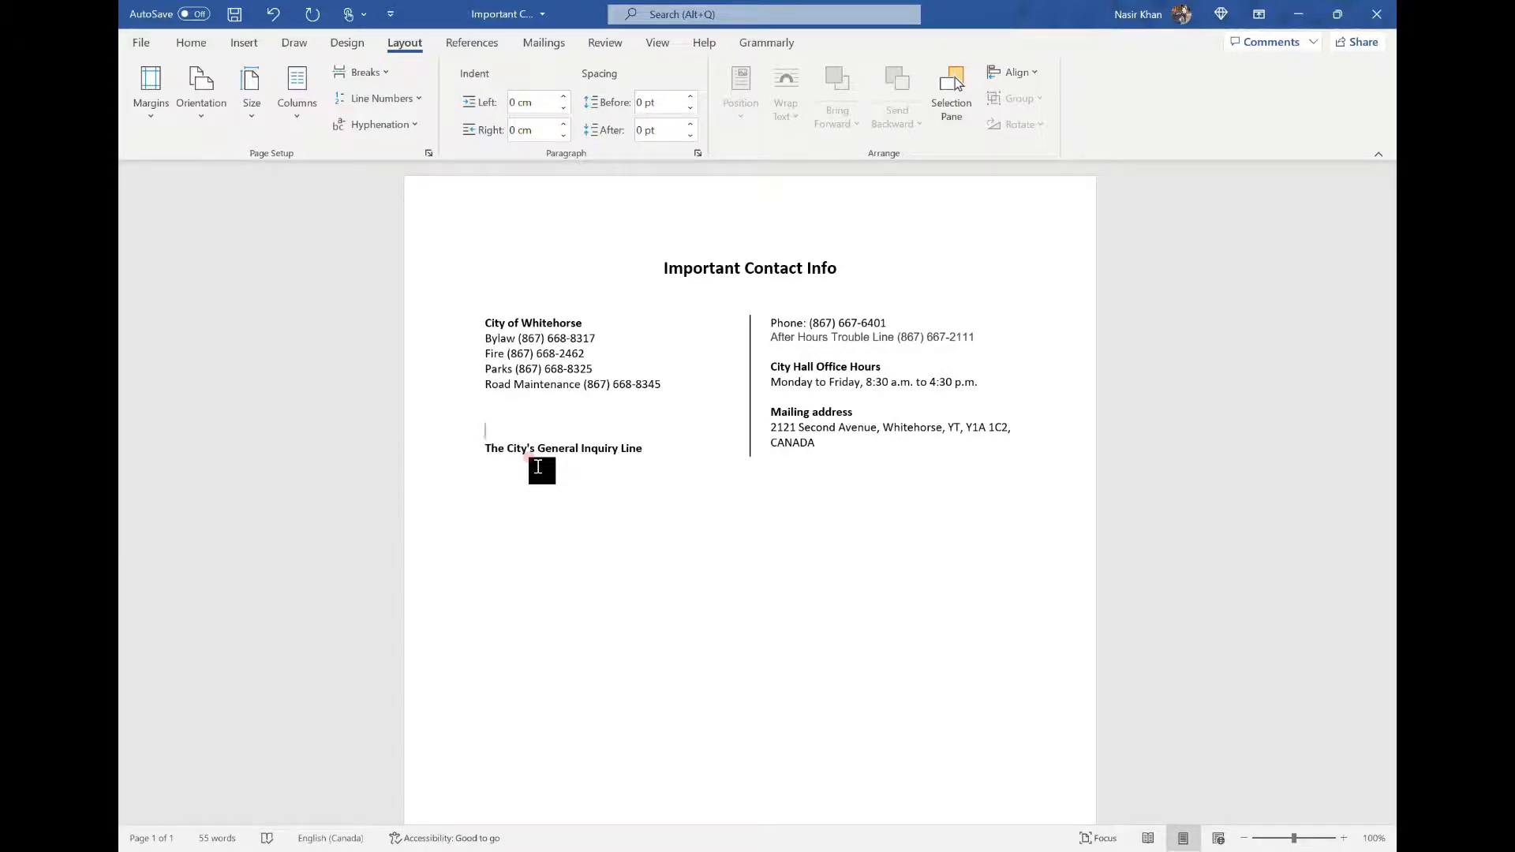
key(Up)
key(Delete)
key(Delete)
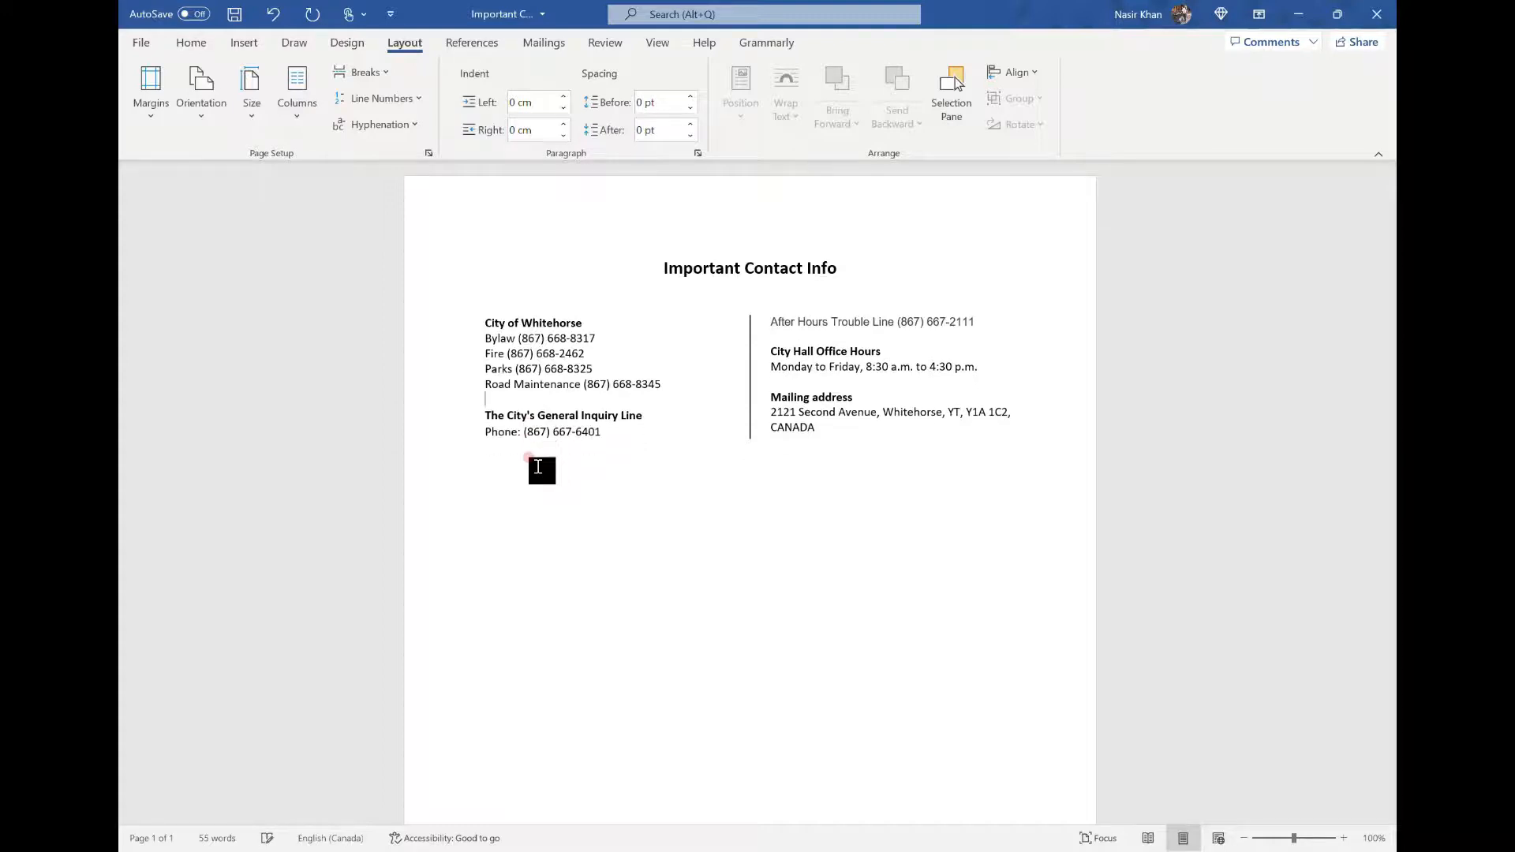
Step: Remove the blank line above The City's General Inquiry Line heading and insert a column break there
key(Delete)
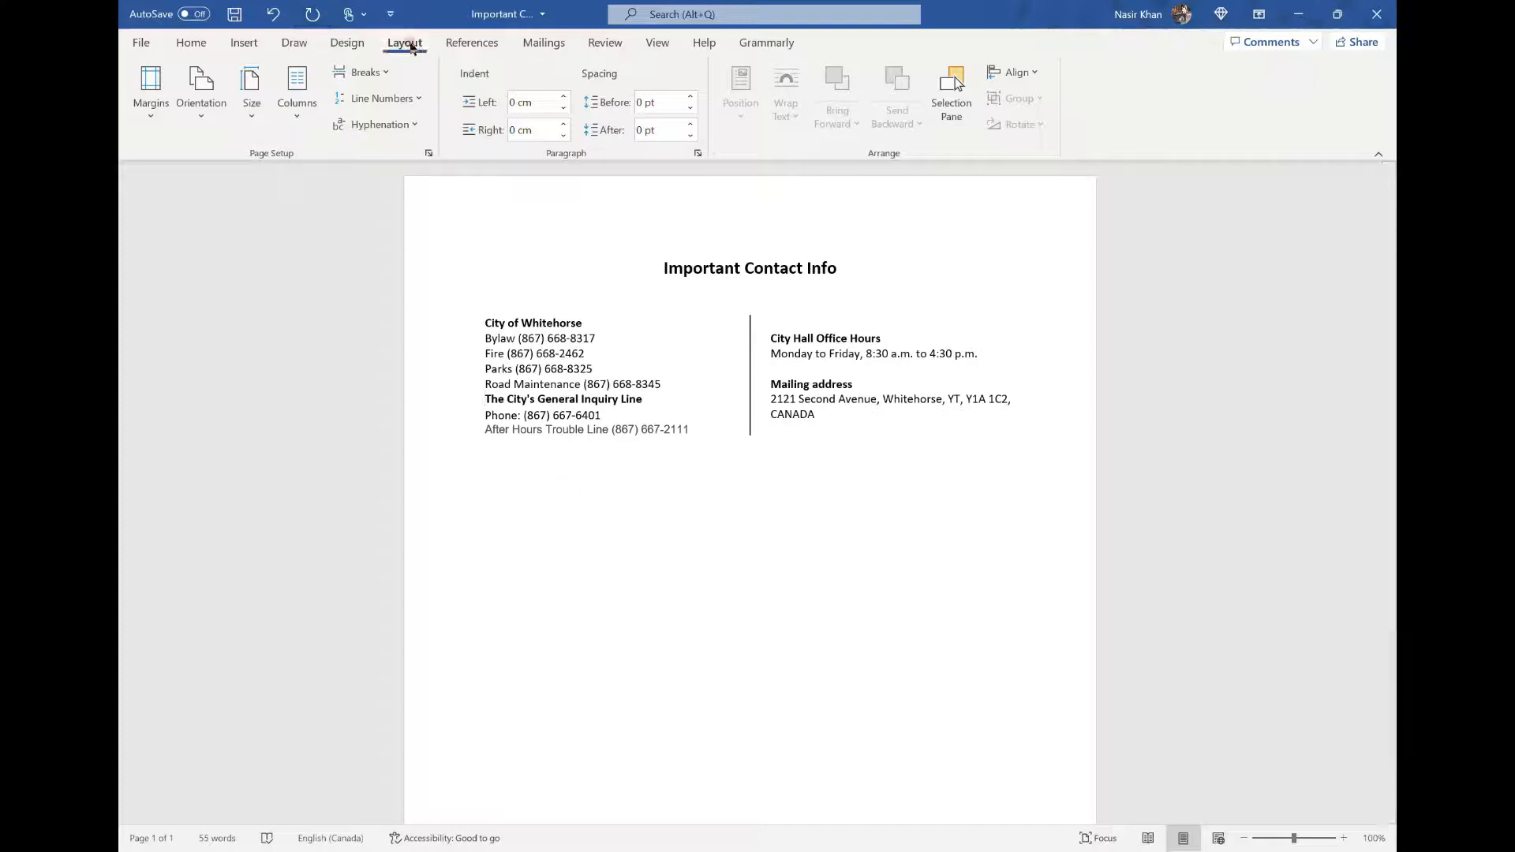
click(371, 72)
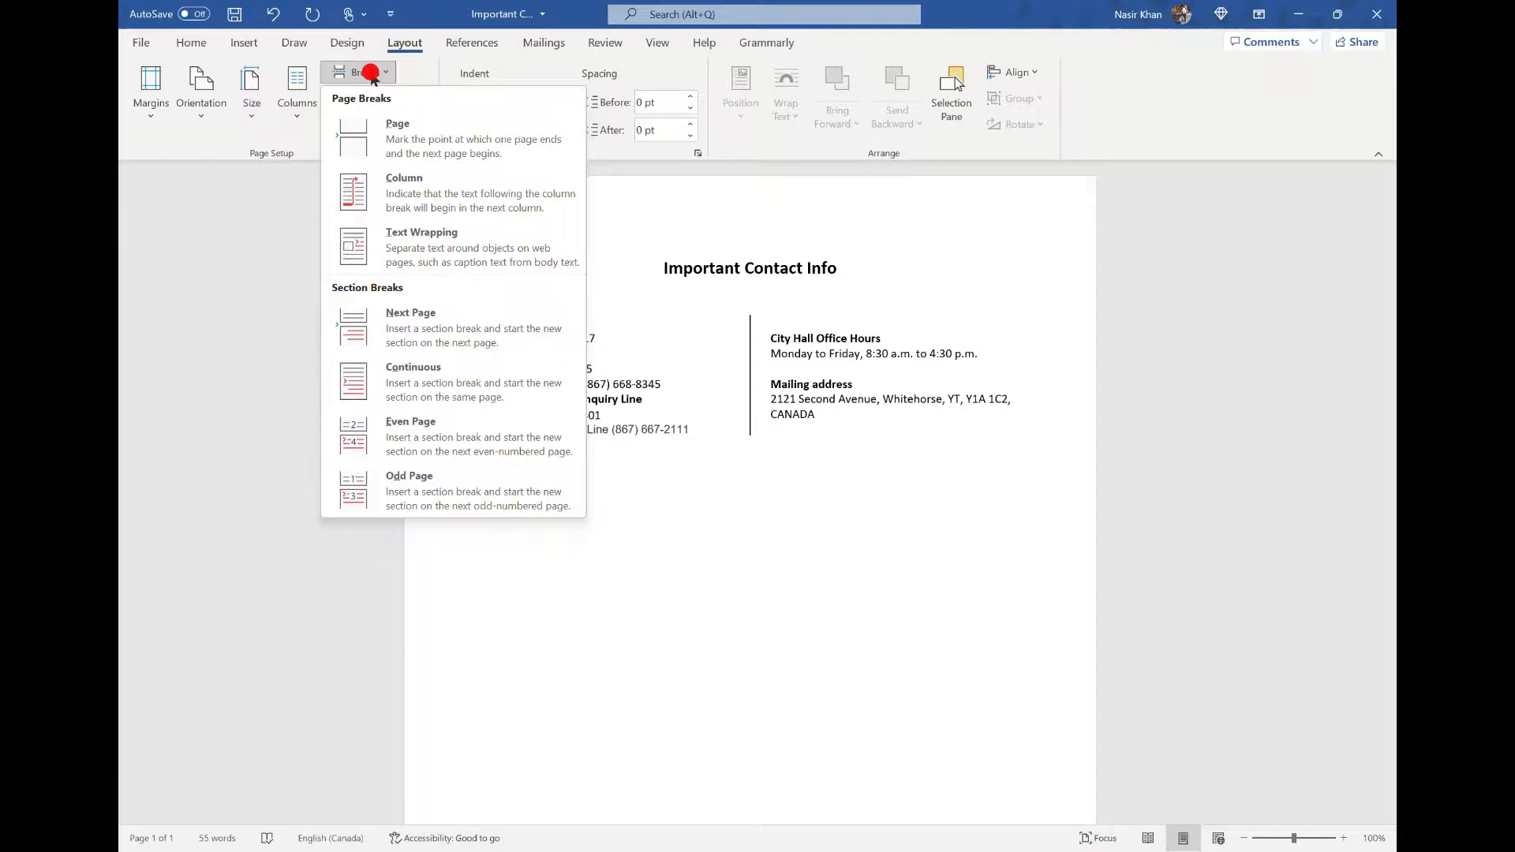
click(404, 189)
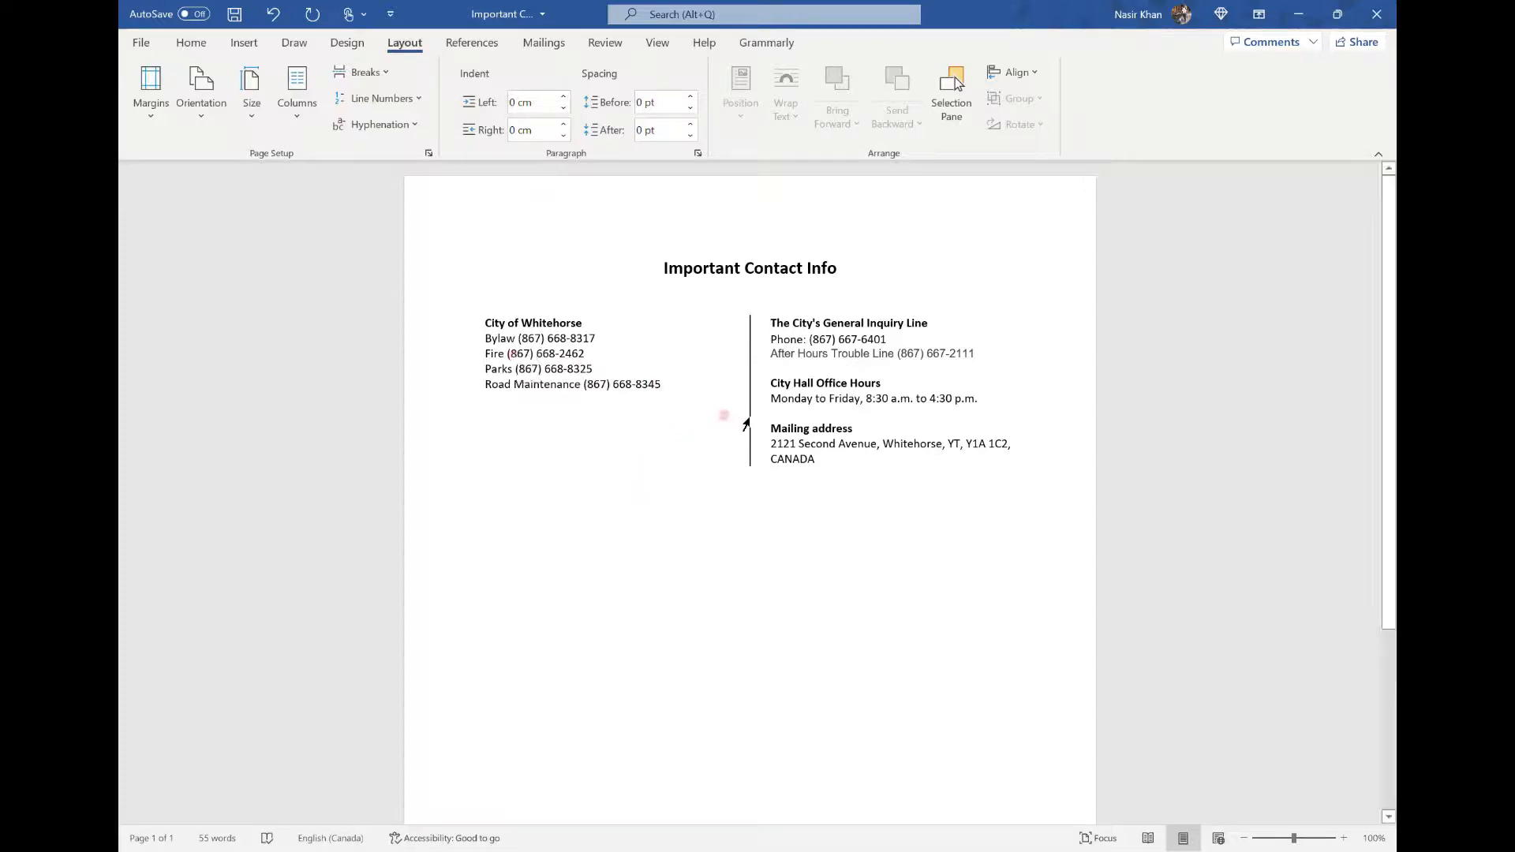
Step: Set all contact details below the title back to a single-column layout
drag(838, 462, 462, 290)
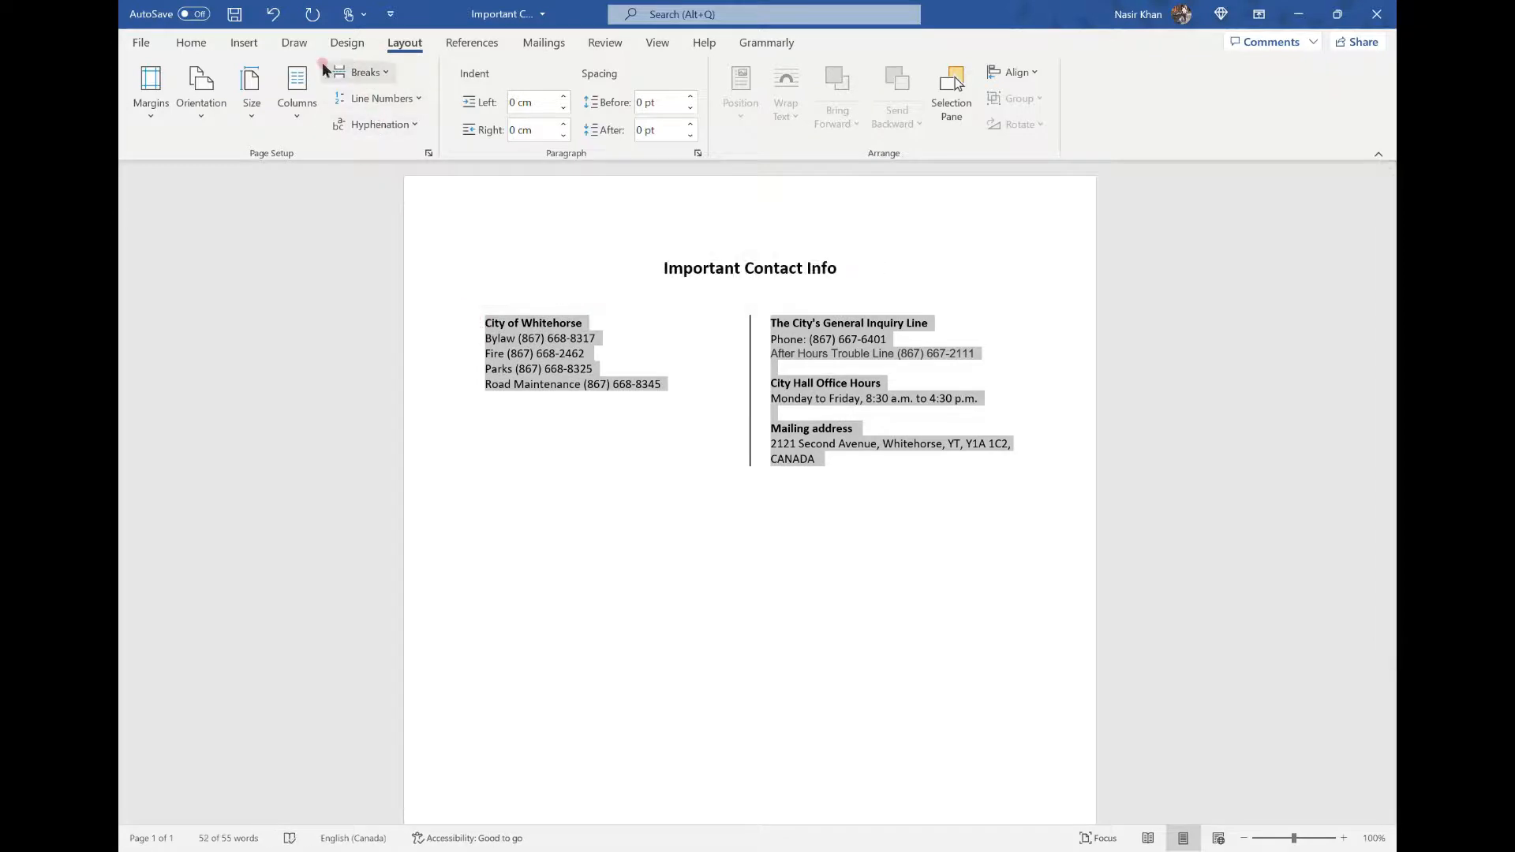
click(298, 112)
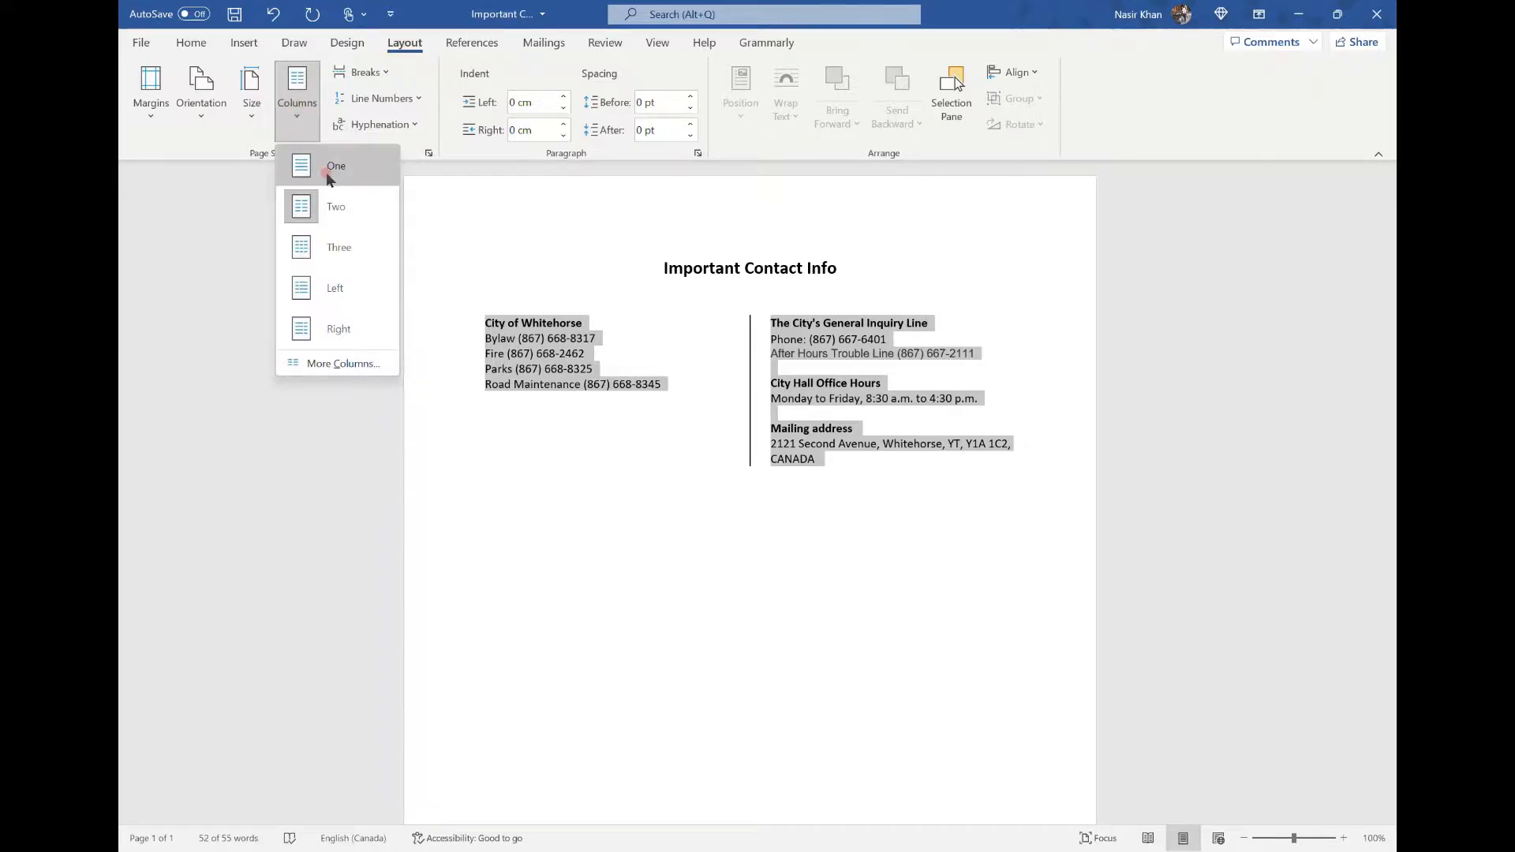
click(326, 176)
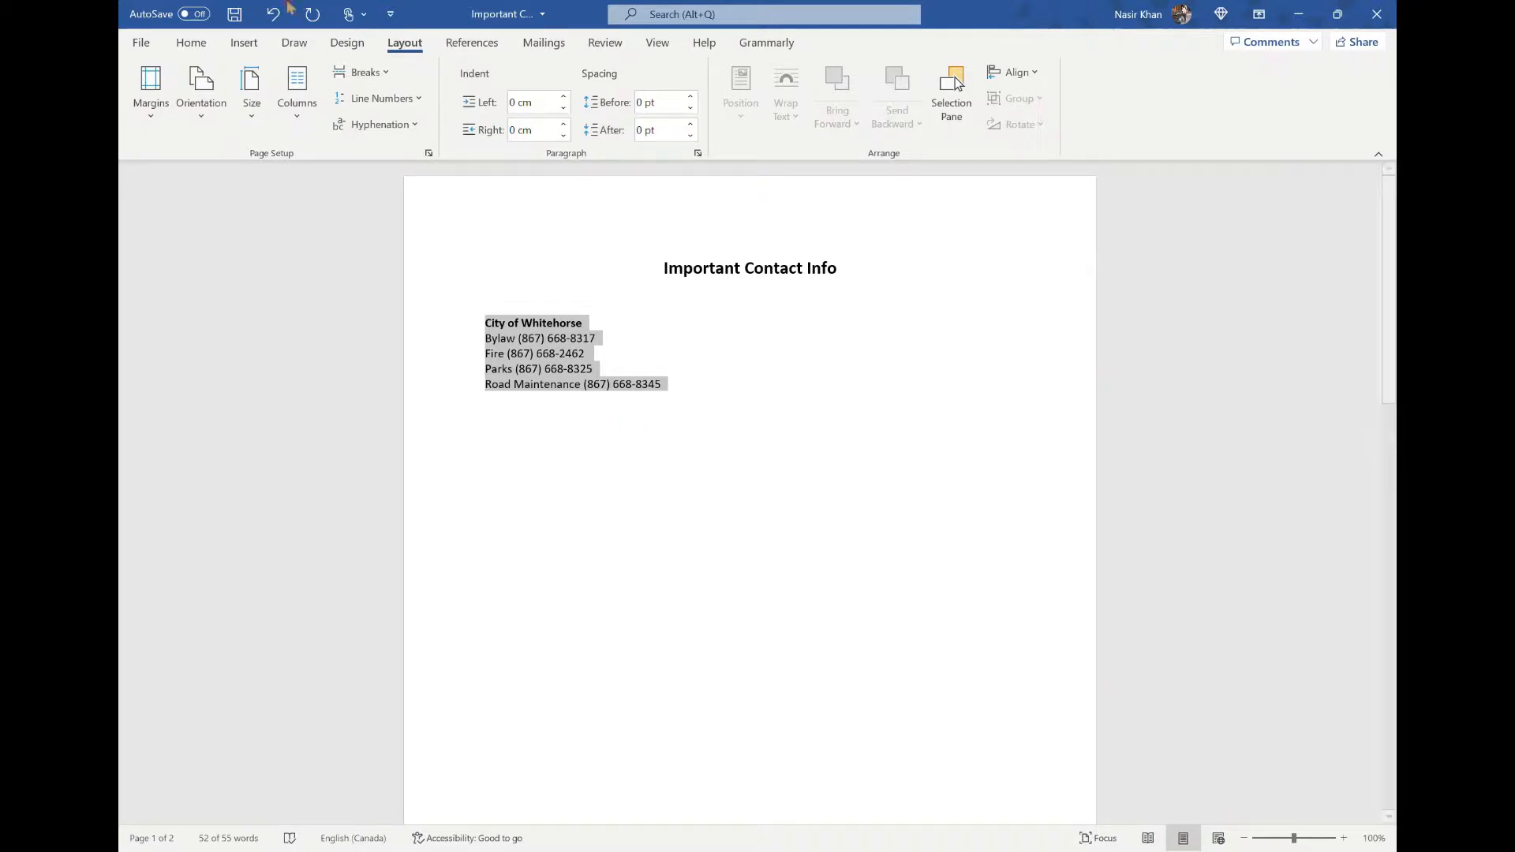
Step: Show the hidden formatting marks and replace the column break below the Road Maintenance line with a blank line
click(191, 45)
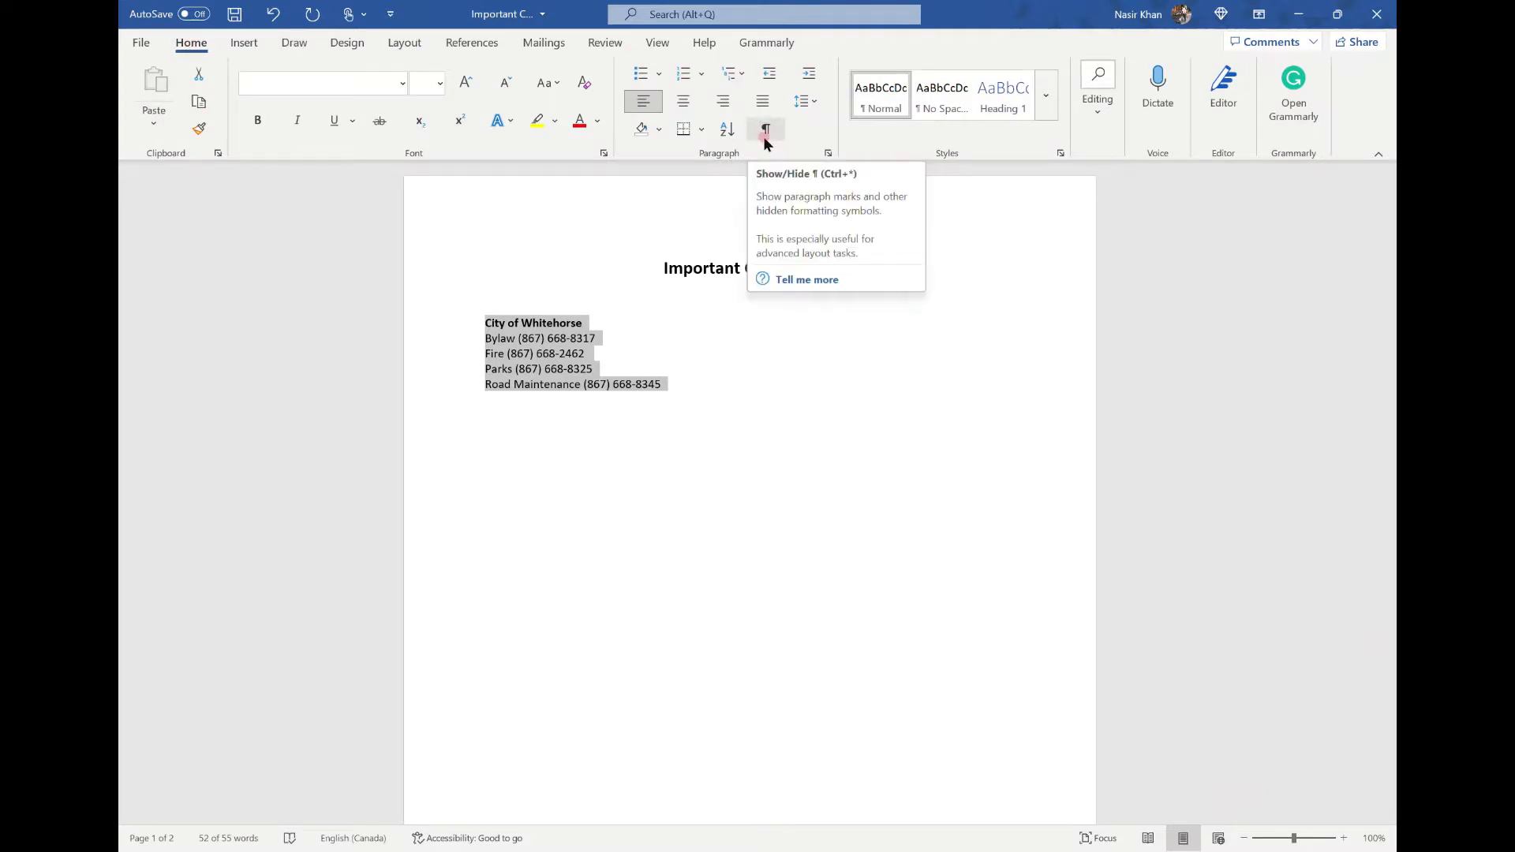
click(765, 136)
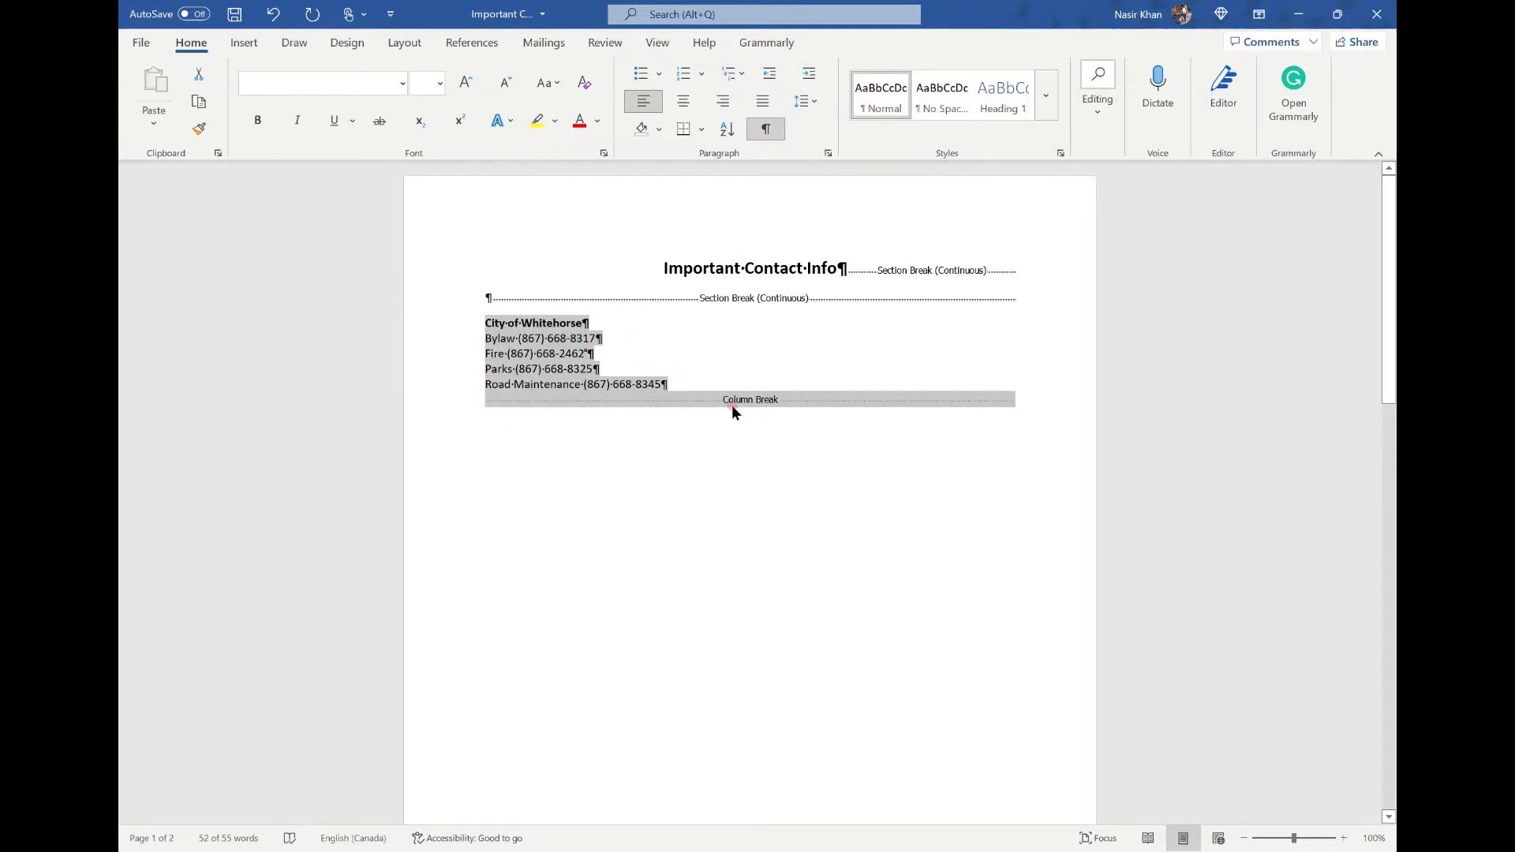
click(486, 400)
click(484, 394)
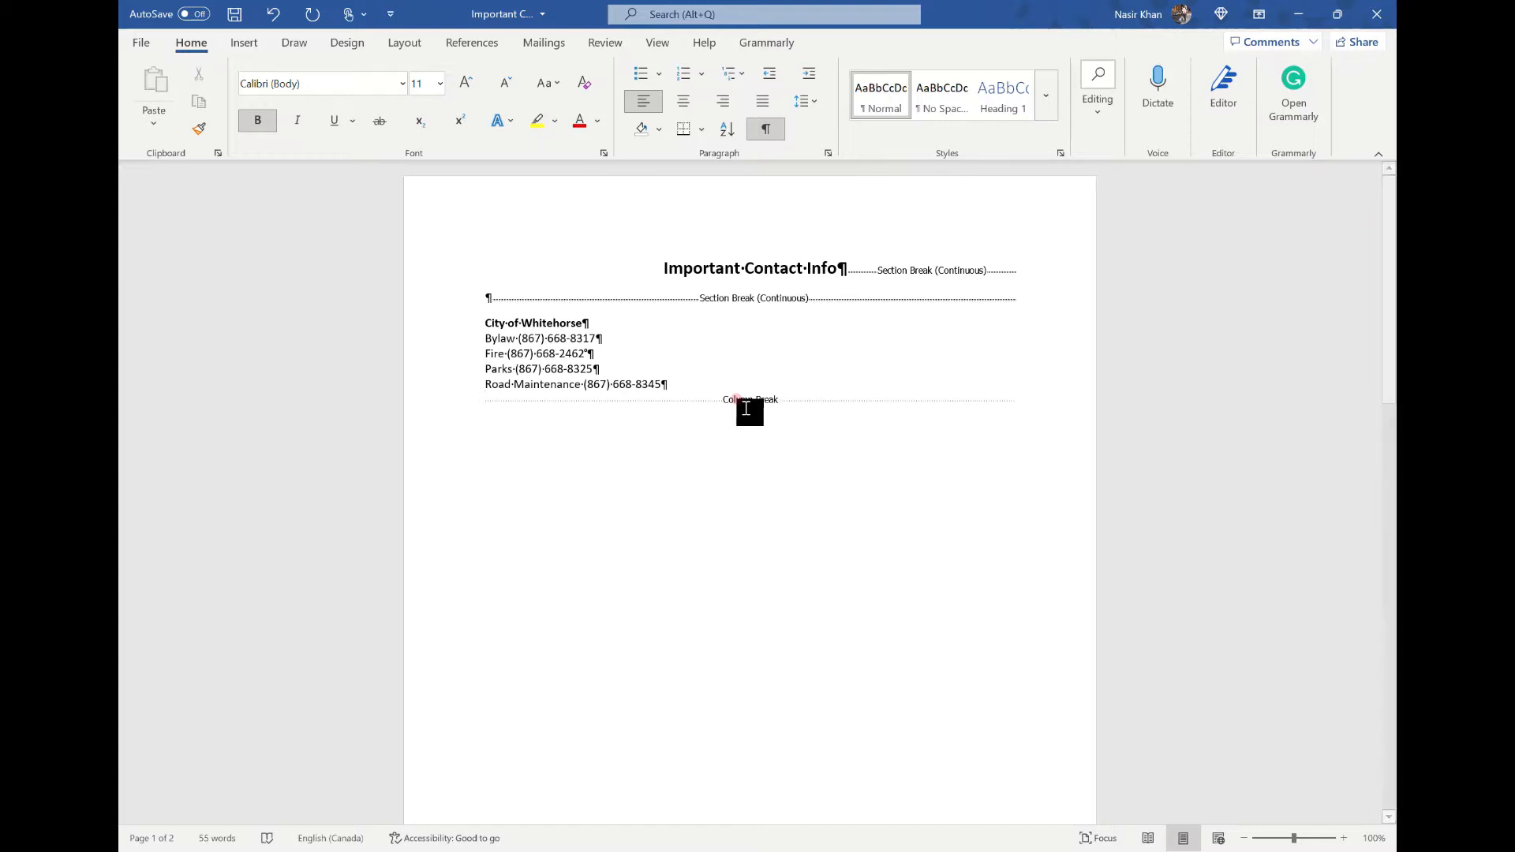
key(Delete)
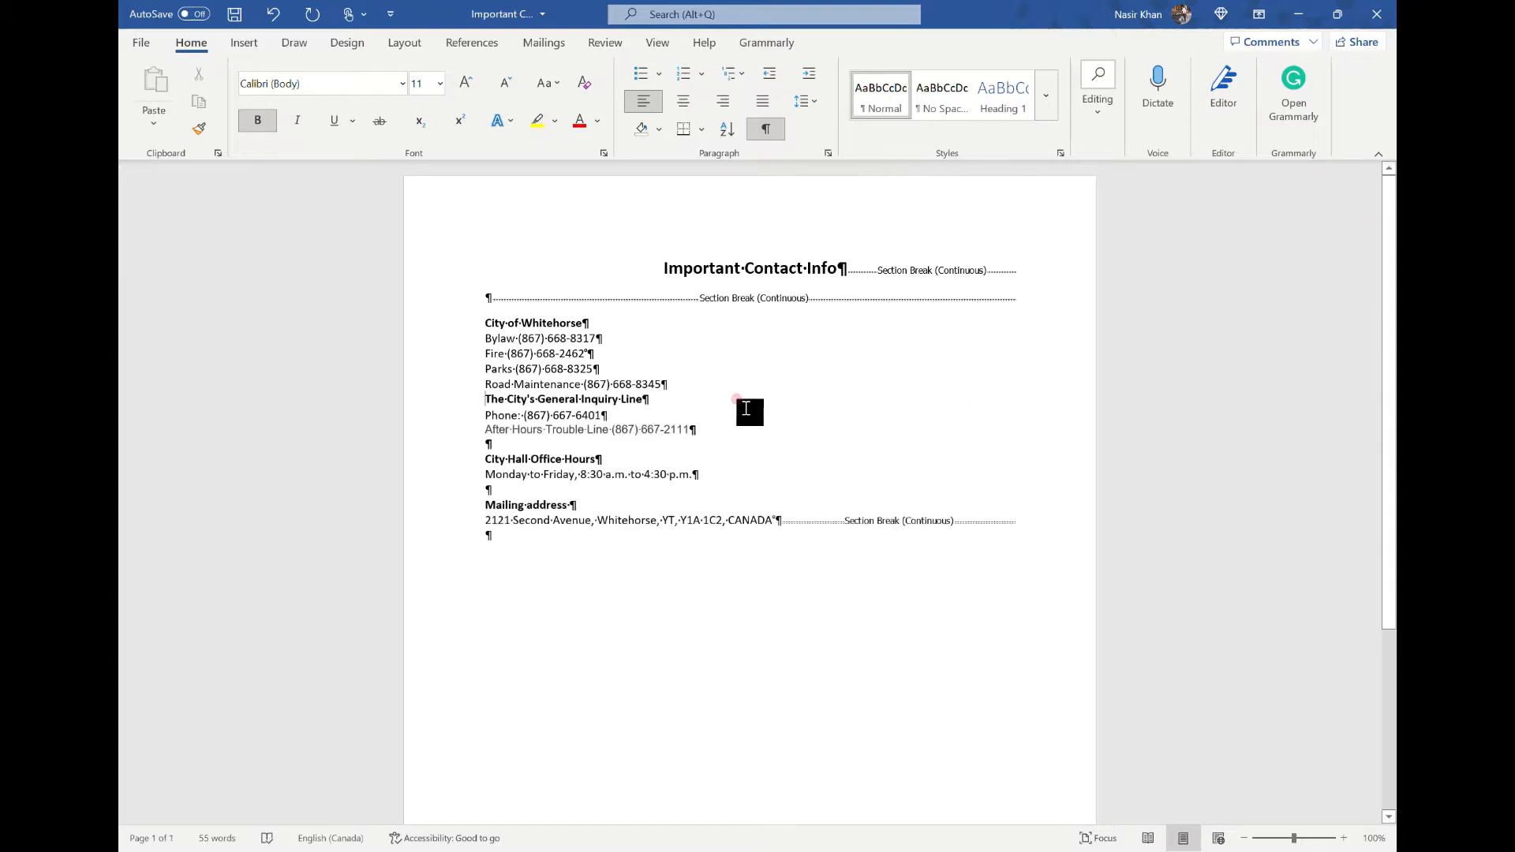
key(Return)
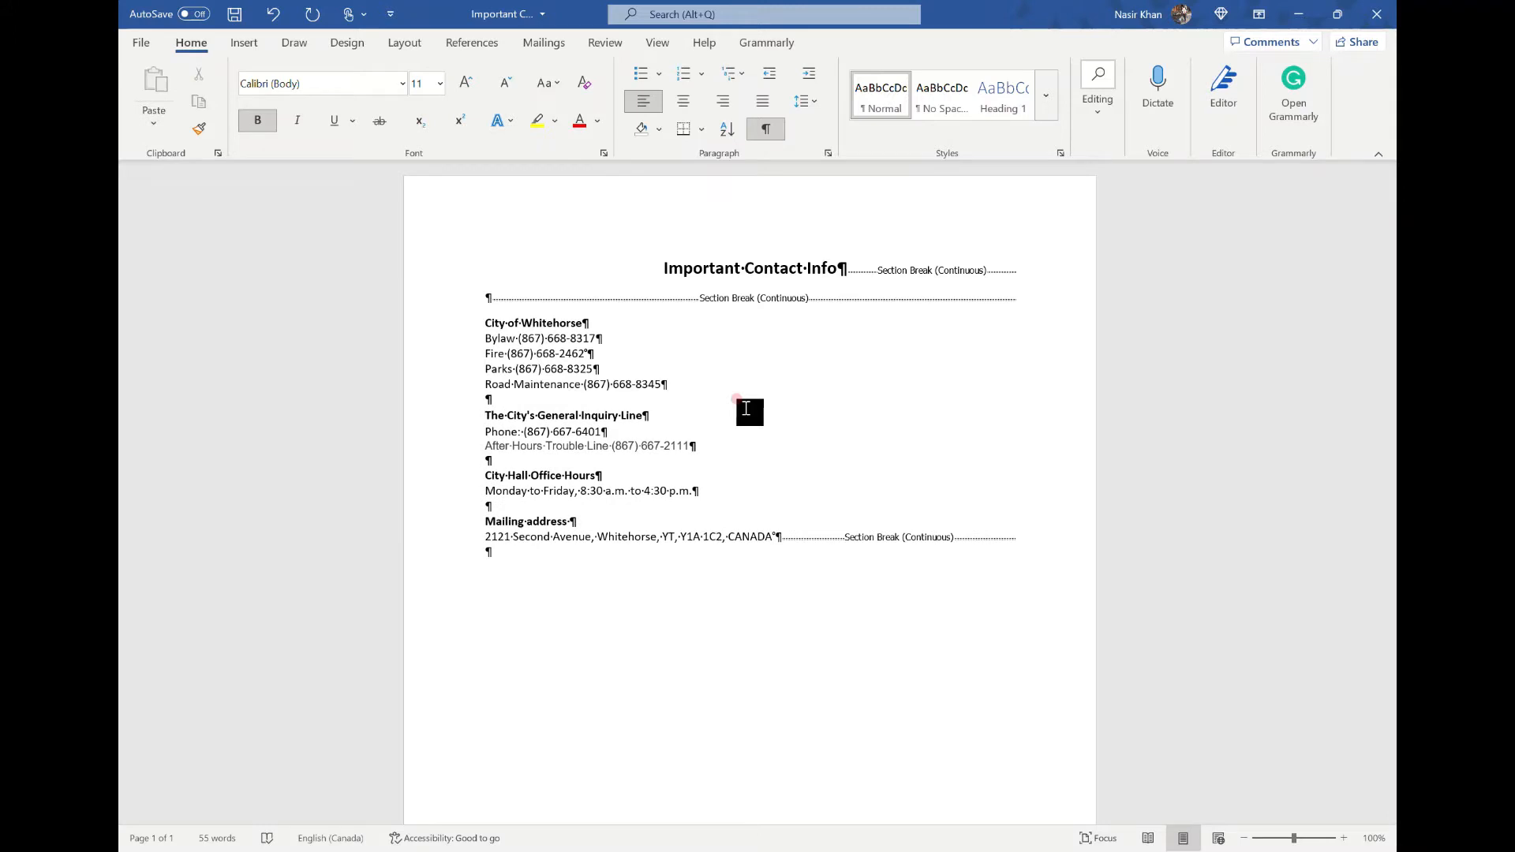